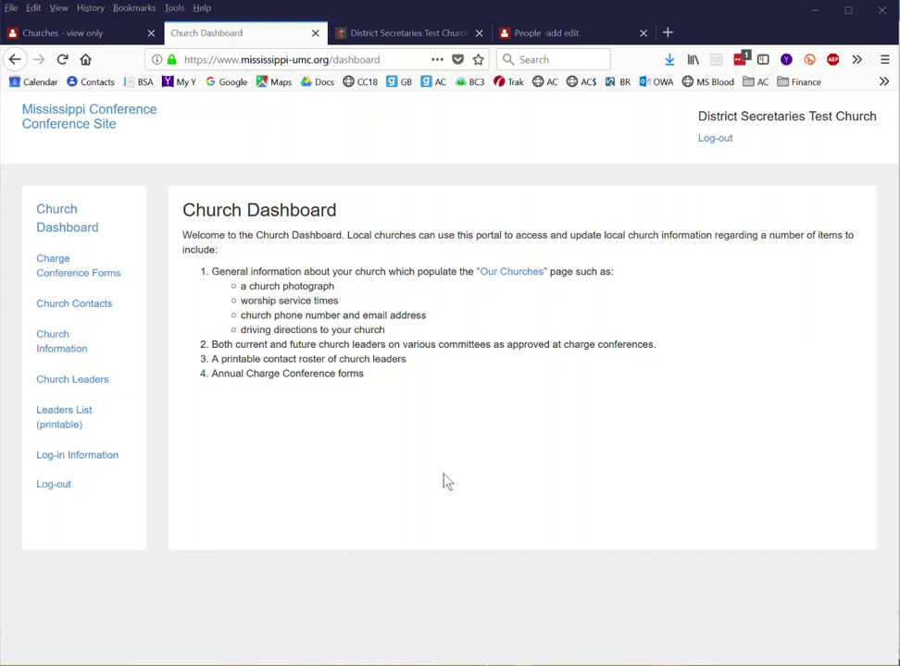
- Open the Charge Conference Forms page listing the 2018-Charge Conference-Test form
click(65, 281)
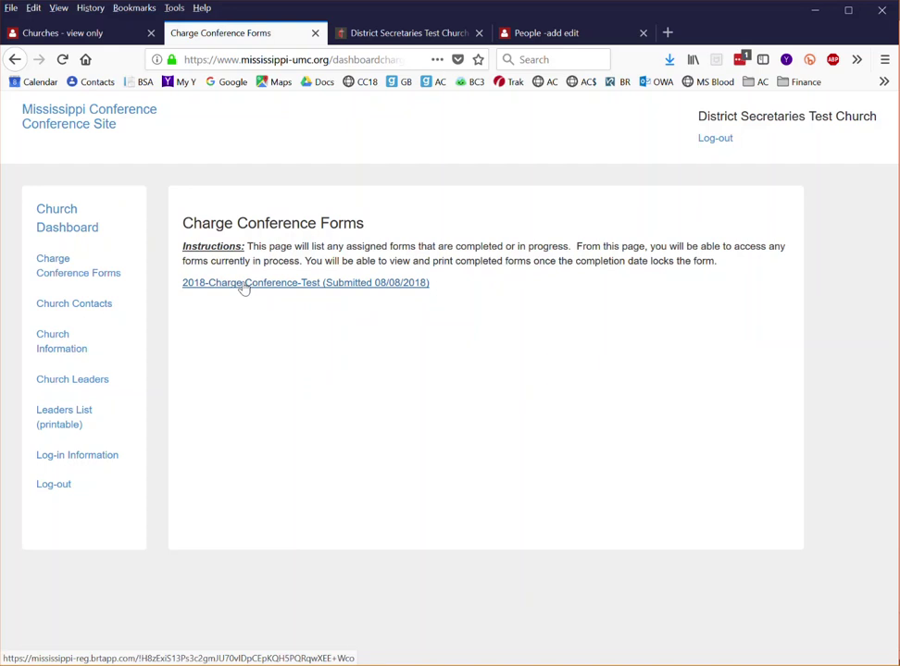
- View the Church Contacts page, then move on to the Church Information page
click(67, 312)
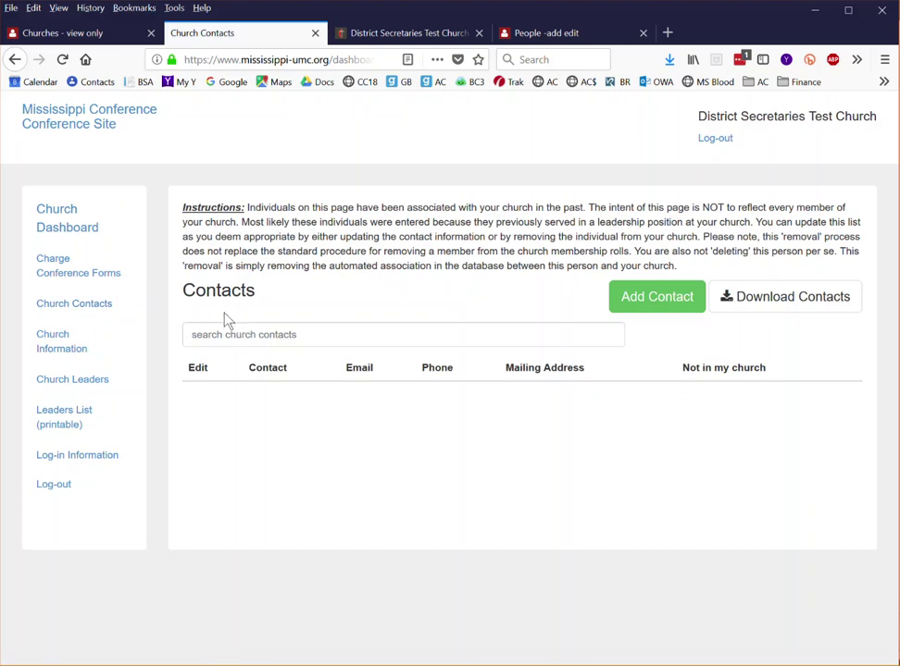
click(54, 354)
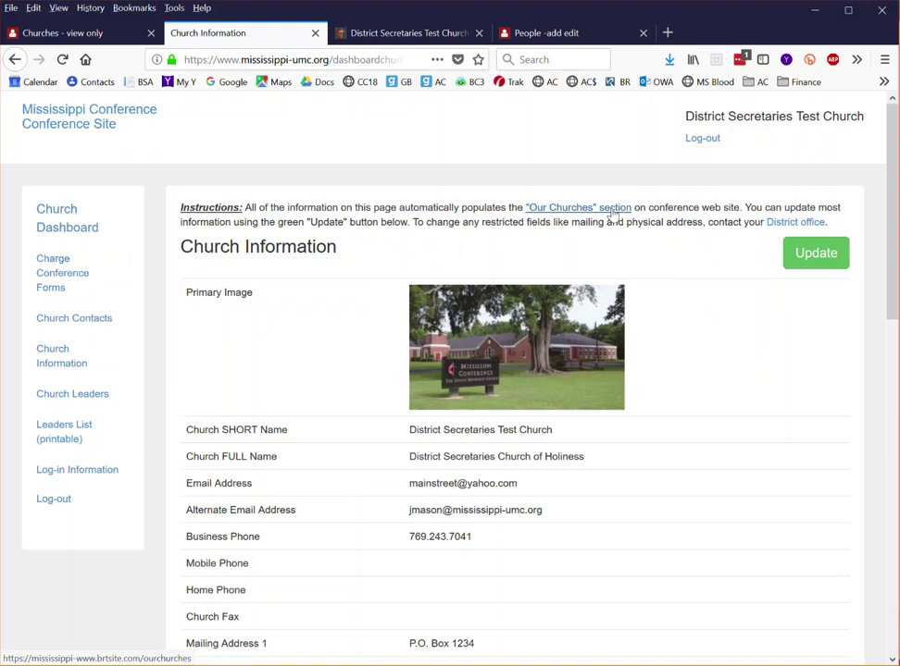
- Bring up the conference website's Our Churches section in a new tab
click(565, 211)
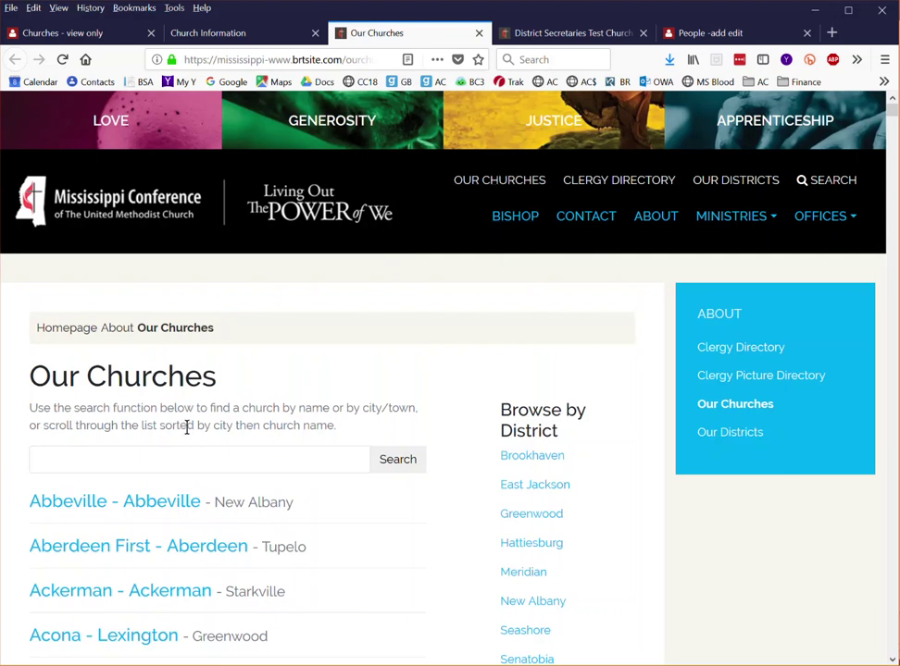
- Search Our Churches for 'test' and open the District Secretaries Test Church listing
click(183, 461)
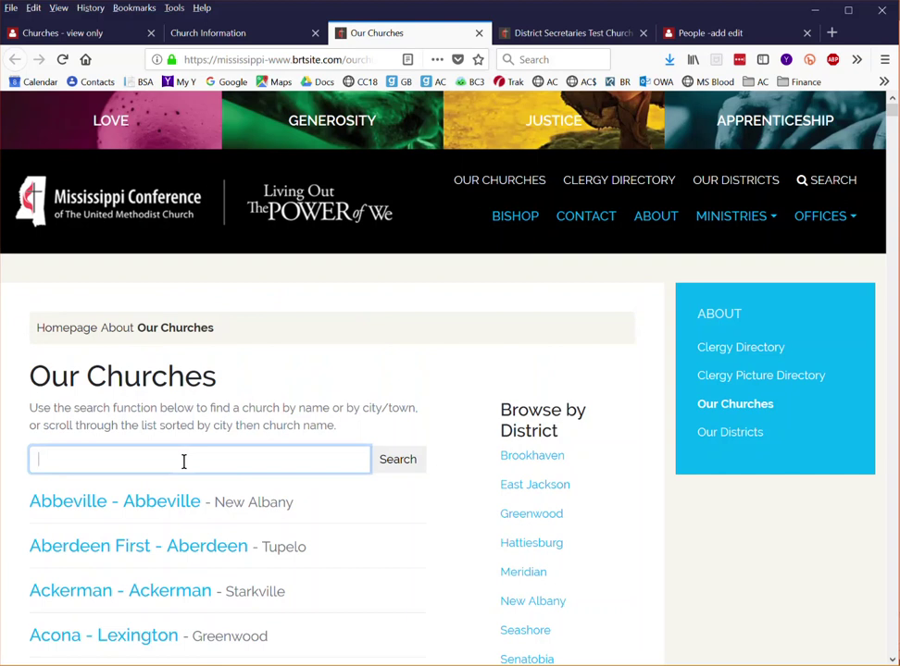
text(test)
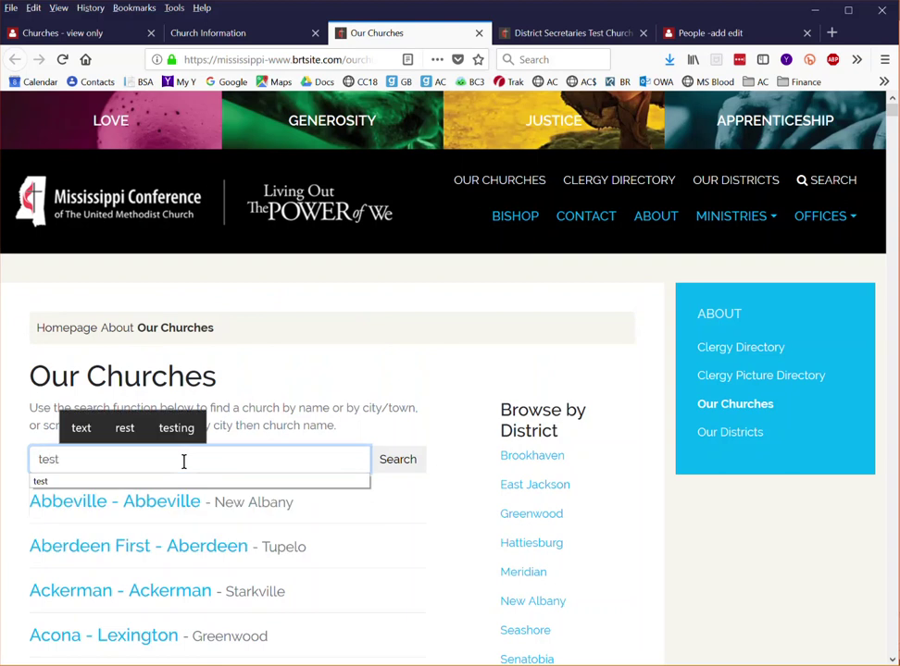
key(Return)
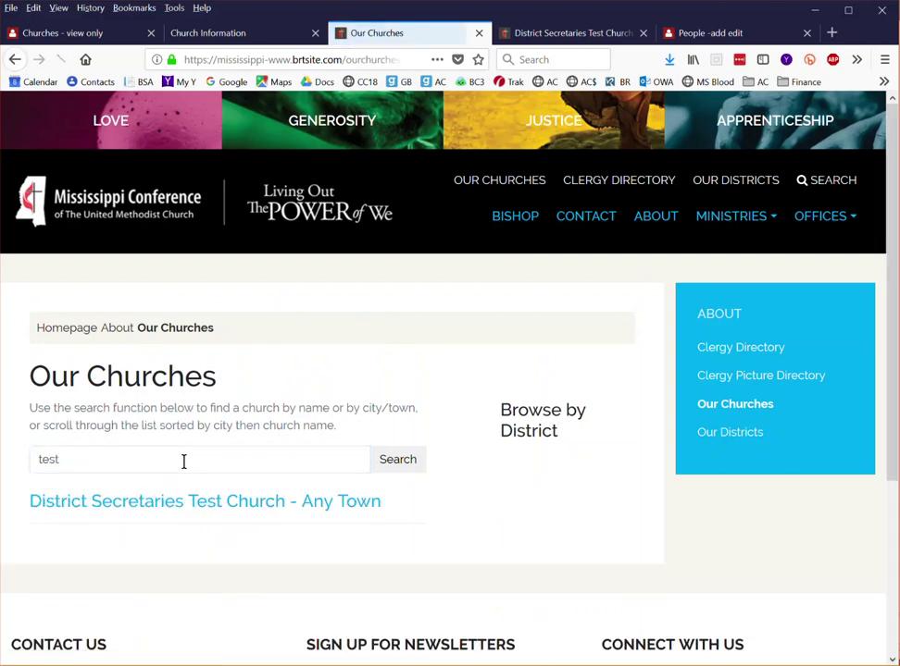
click(185, 513)
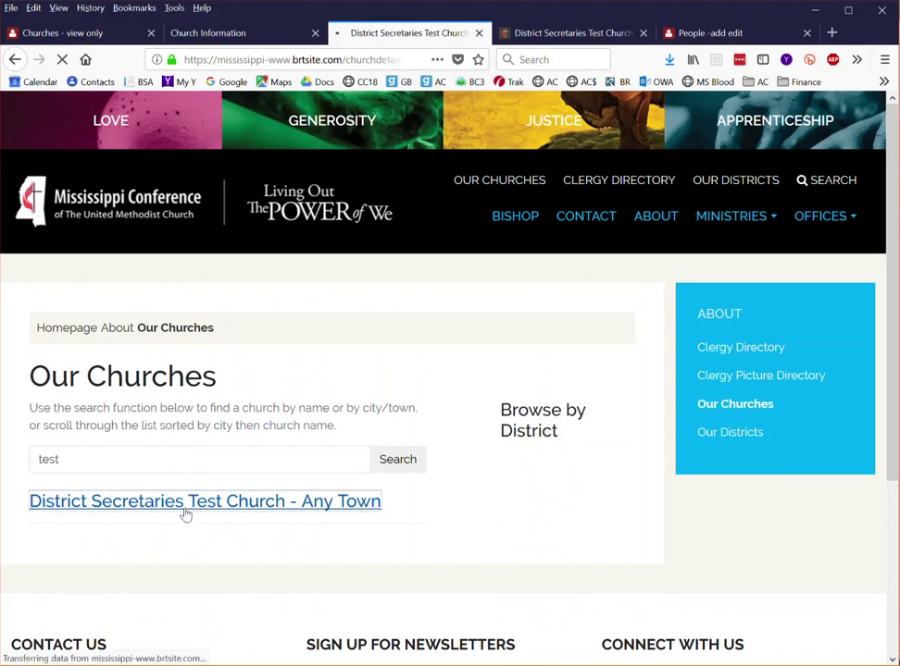
- Read through the church's public listing, then return to the dashboard's Church Information page
scroll(333, 492, down, 3)
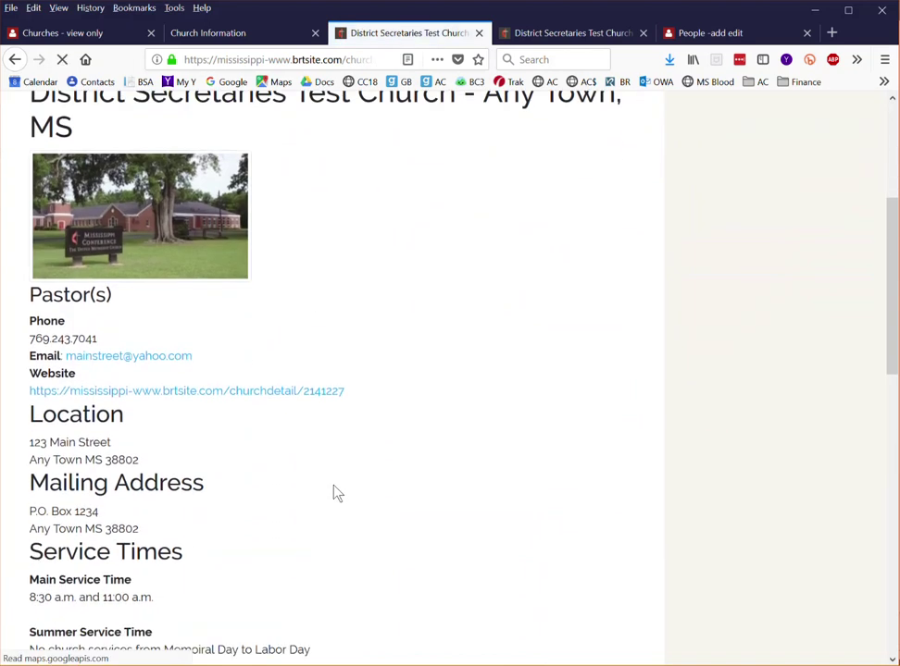
scroll(336, 493, down, 1)
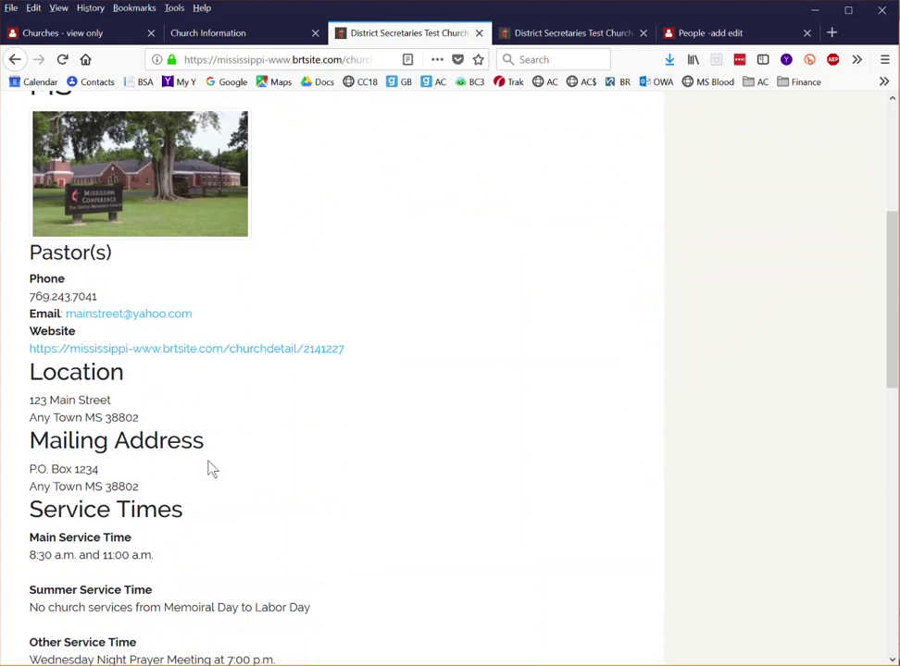
scroll(211, 478, down, 3)
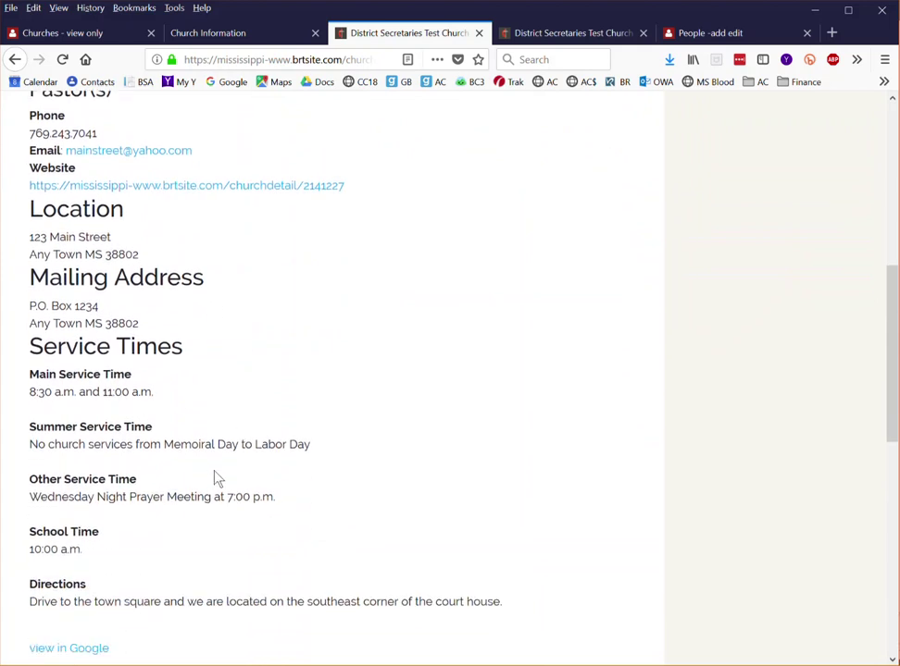
scroll(211, 481, down, 2)
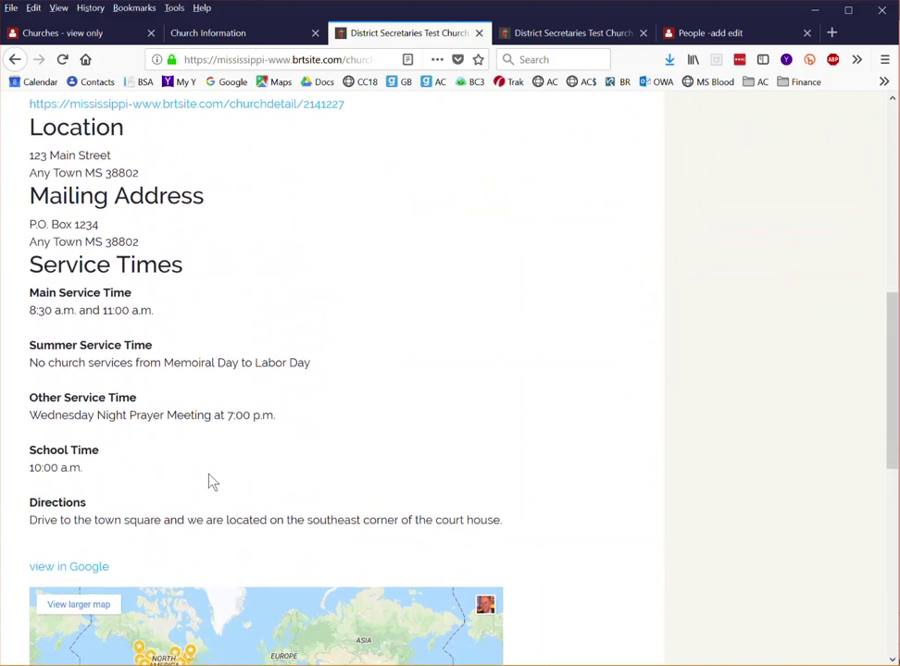
scroll(211, 481, up, 10)
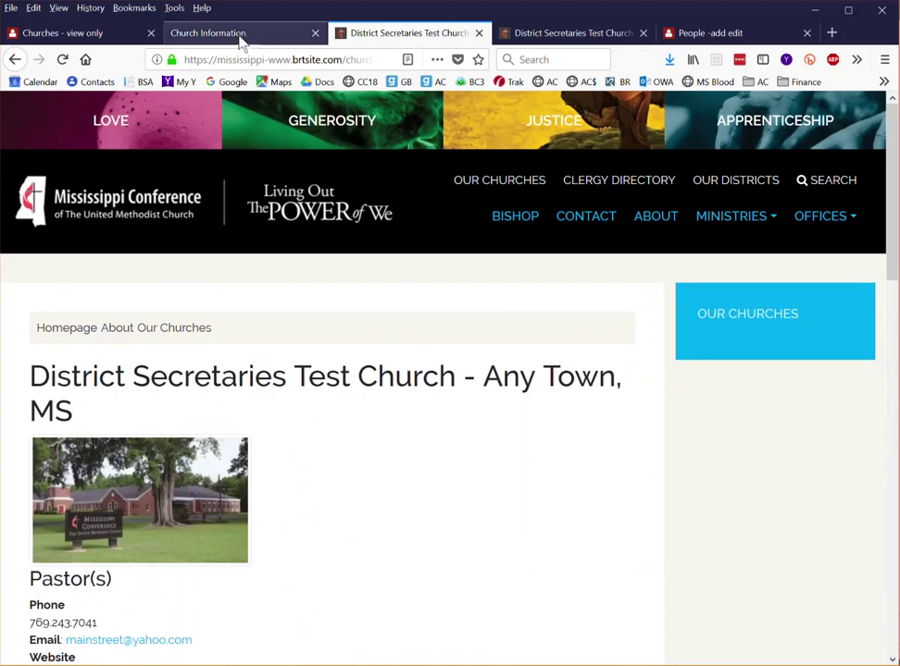
click(236, 35)
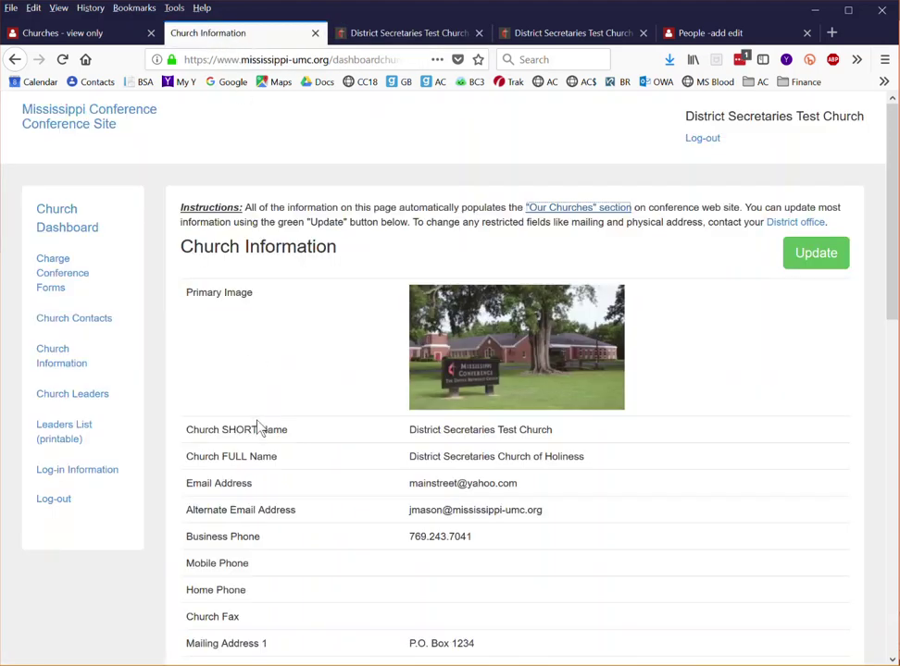
- Look over the stored church details, then open the editable Church Information form via Update
scroll(333, 431, down, 5)
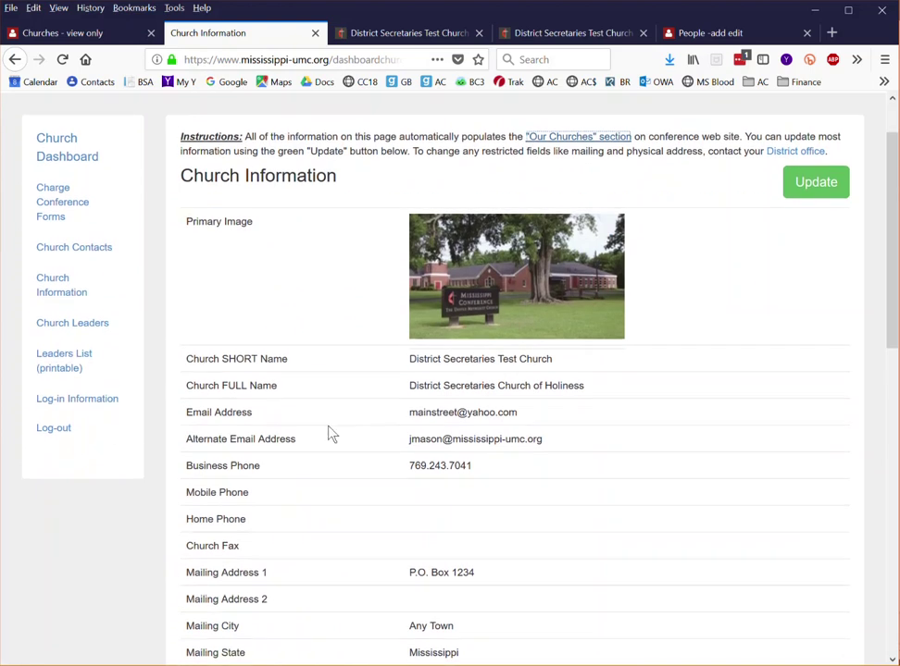
scroll(330, 435, down, 4)
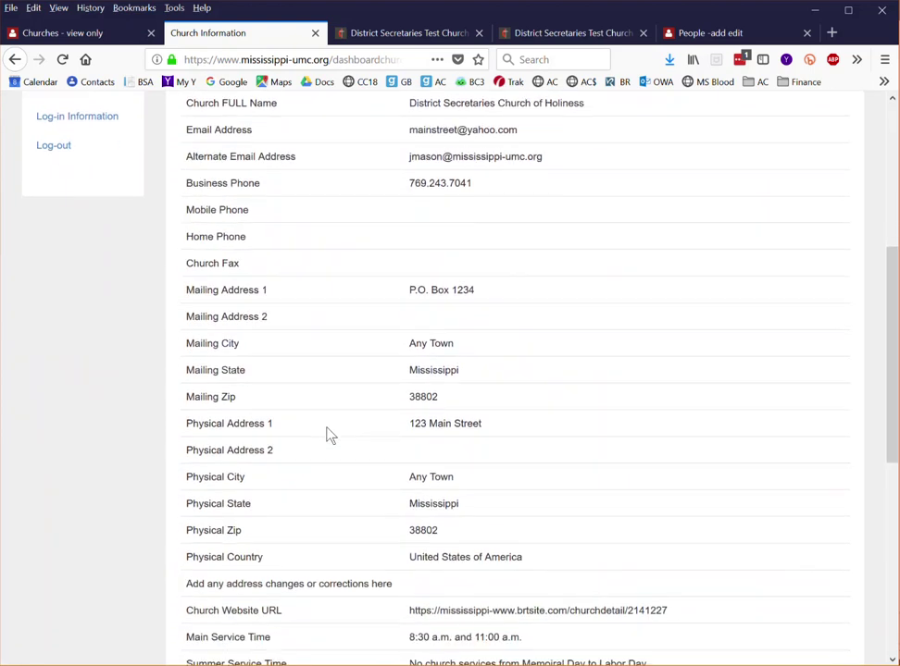
scroll(331, 435, up, 2)
scroll(329, 436, up, 7)
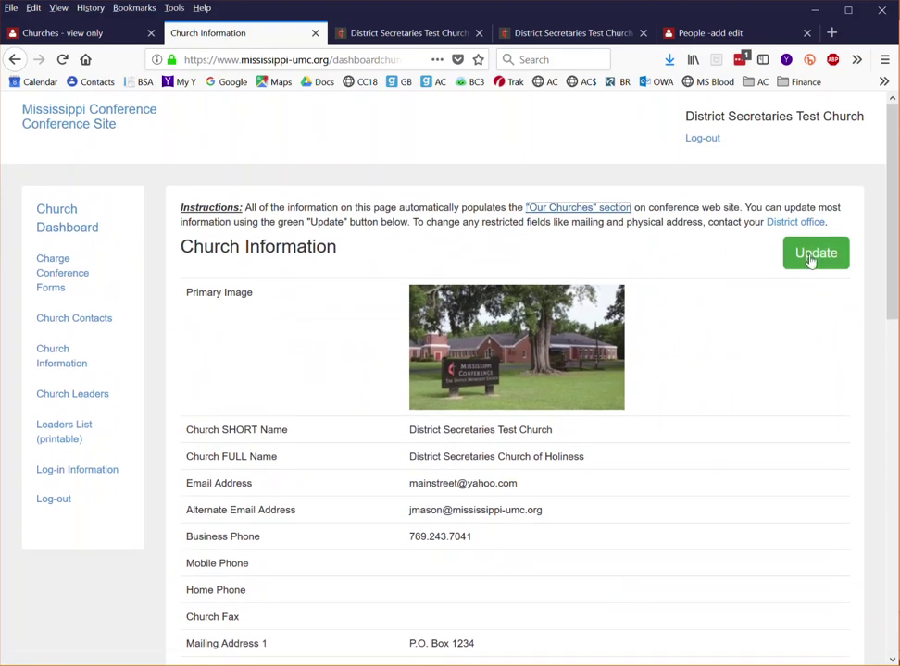
click(810, 259)
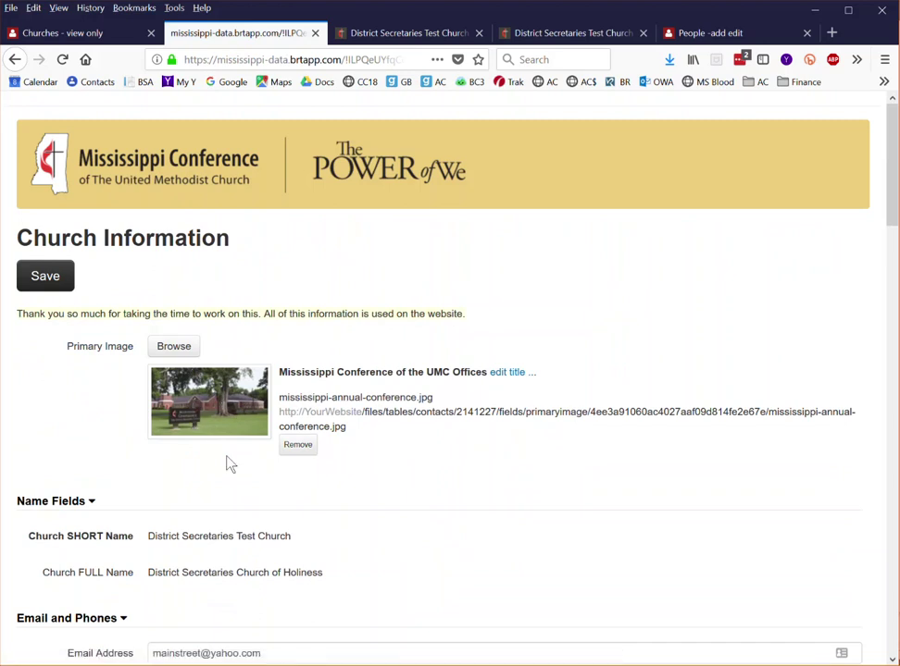
- Review every section of the Church Information edit form, then save it
scroll(235, 472, down, 3)
scroll(272, 450, down, 2)
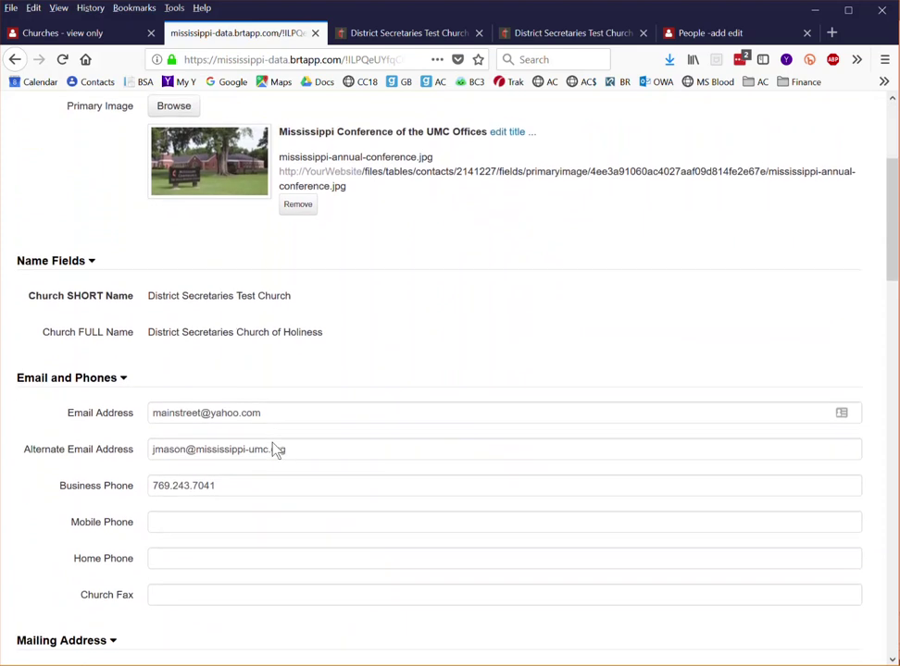
scroll(271, 442, down, 2)
scroll(272, 446, down, 4)
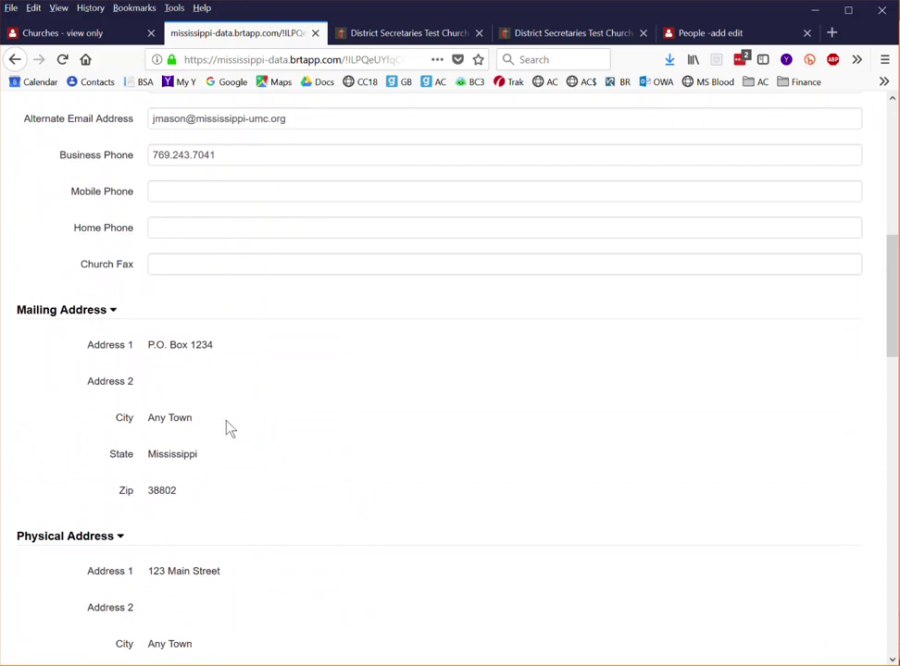
scroll(229, 429, up, 2)
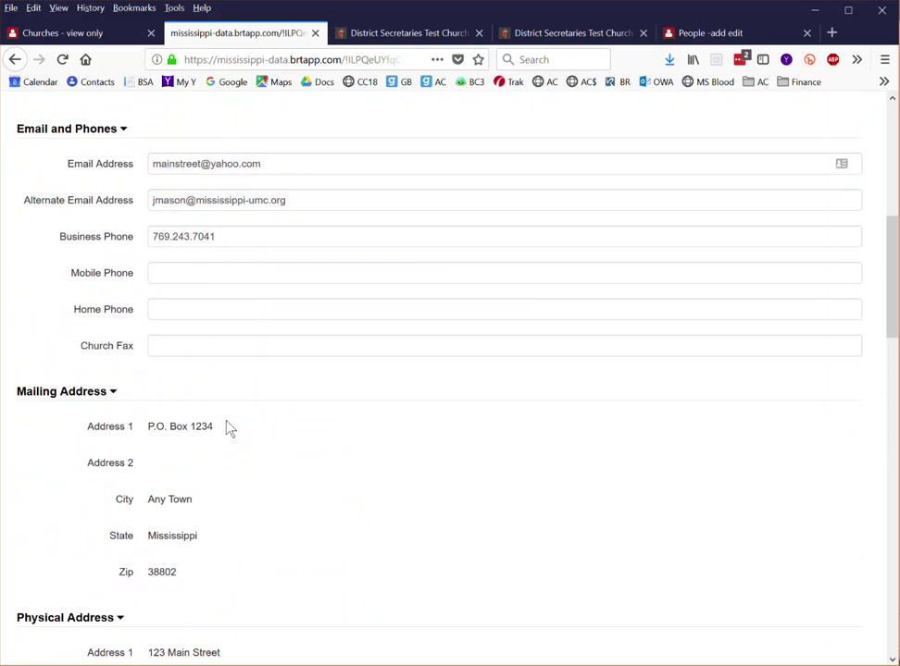
scroll(235, 373, down, 8)
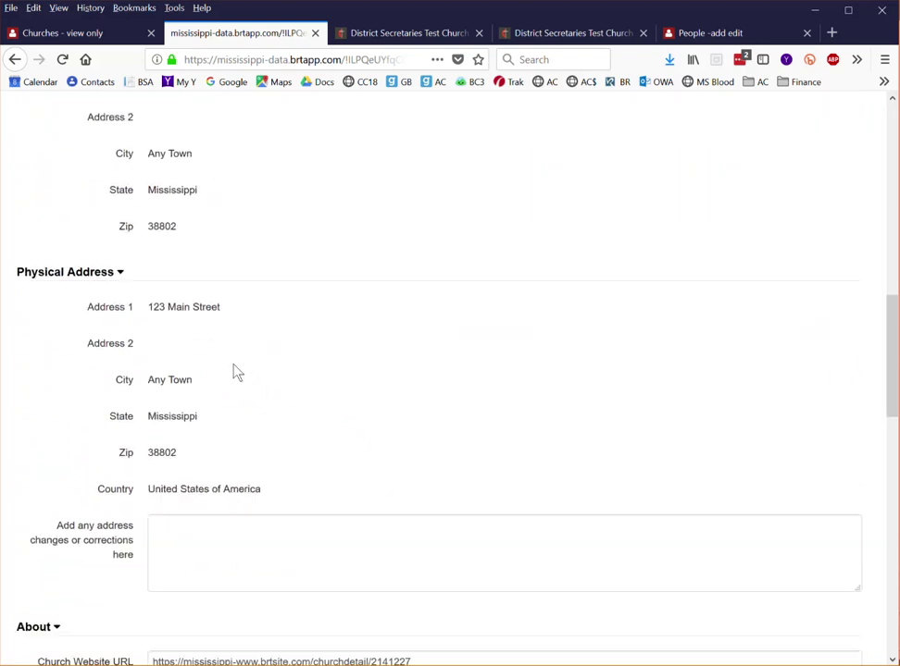
scroll(235, 373, down, 9)
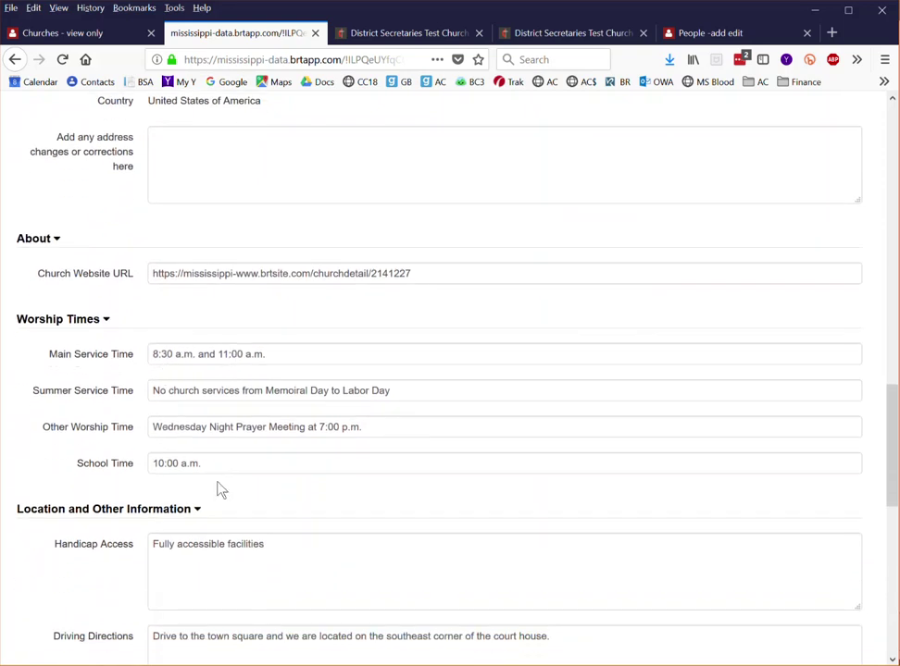
scroll(222, 491, down, 4)
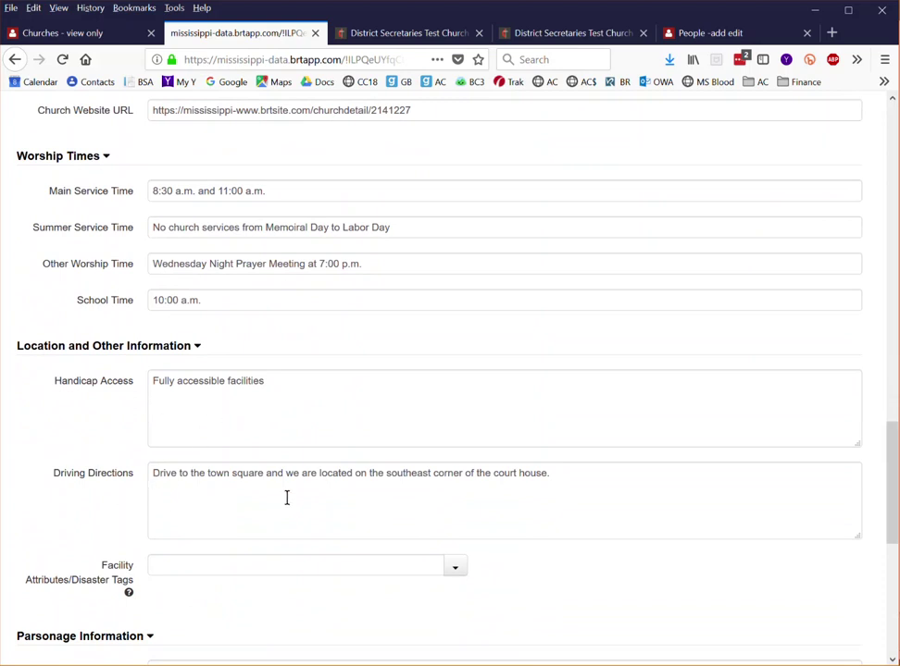
scroll(287, 496, down, 5)
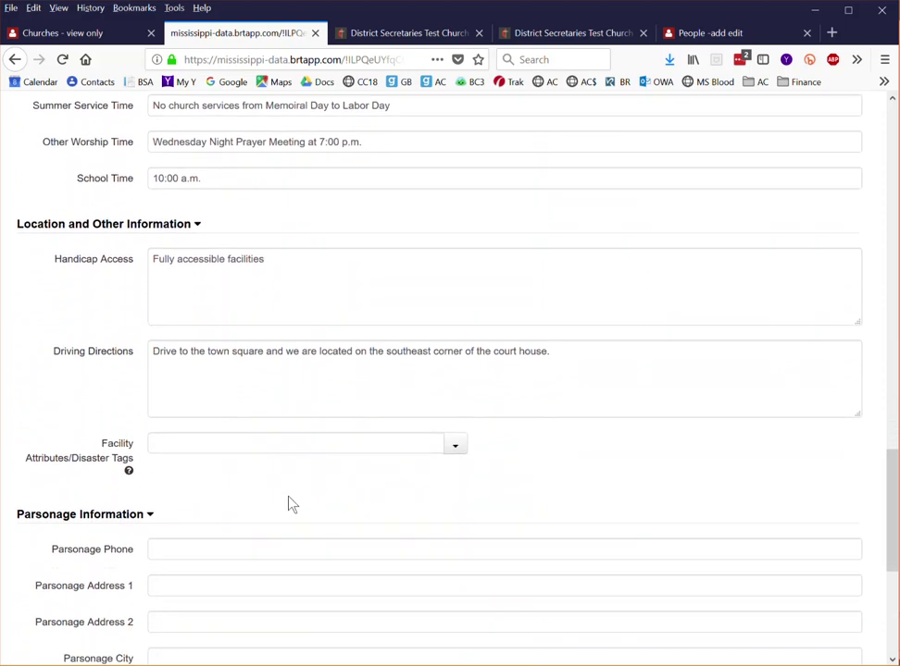
scroll(287, 496, up, 15)
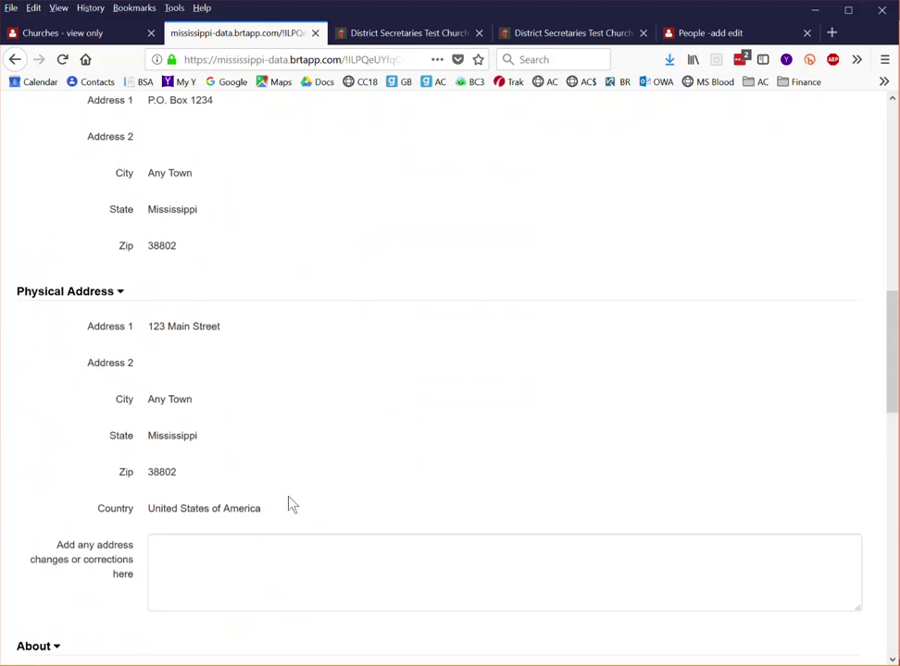
scroll(289, 503, up, 1)
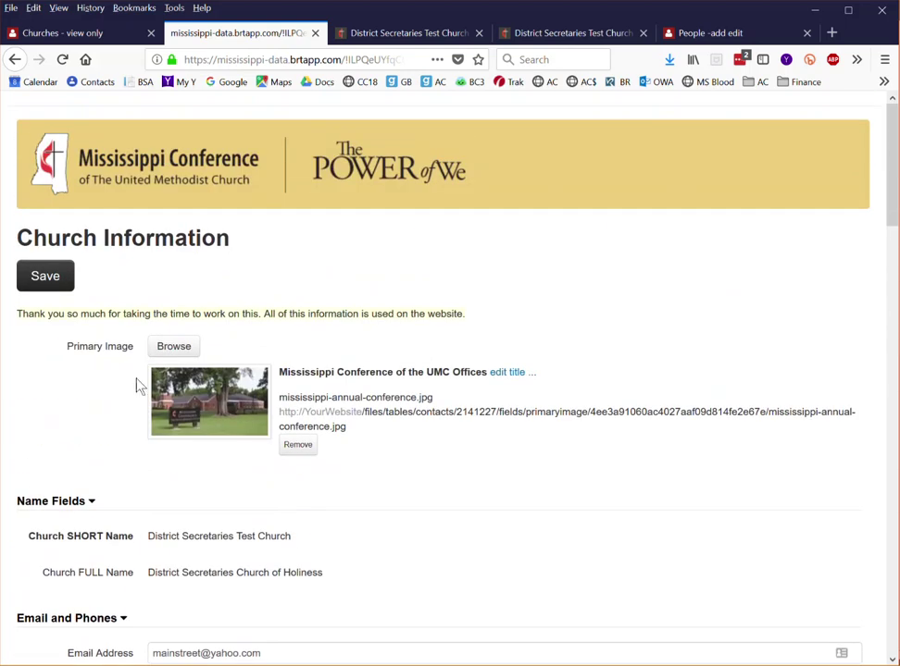
click(46, 277)
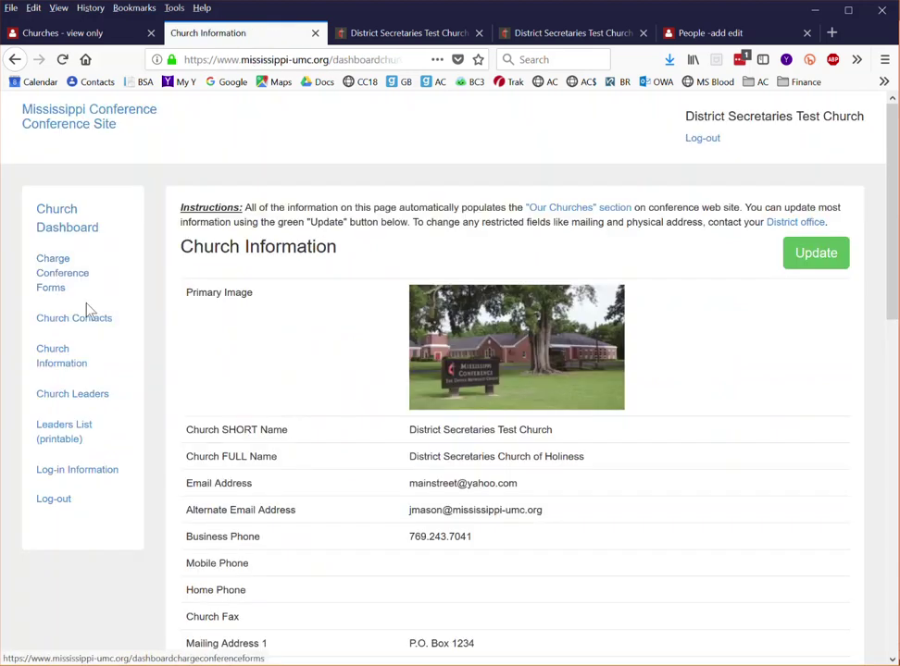
- Compare with the church's public conference page, return to the dashboard, and go to Church Leaders
click(381, 39)
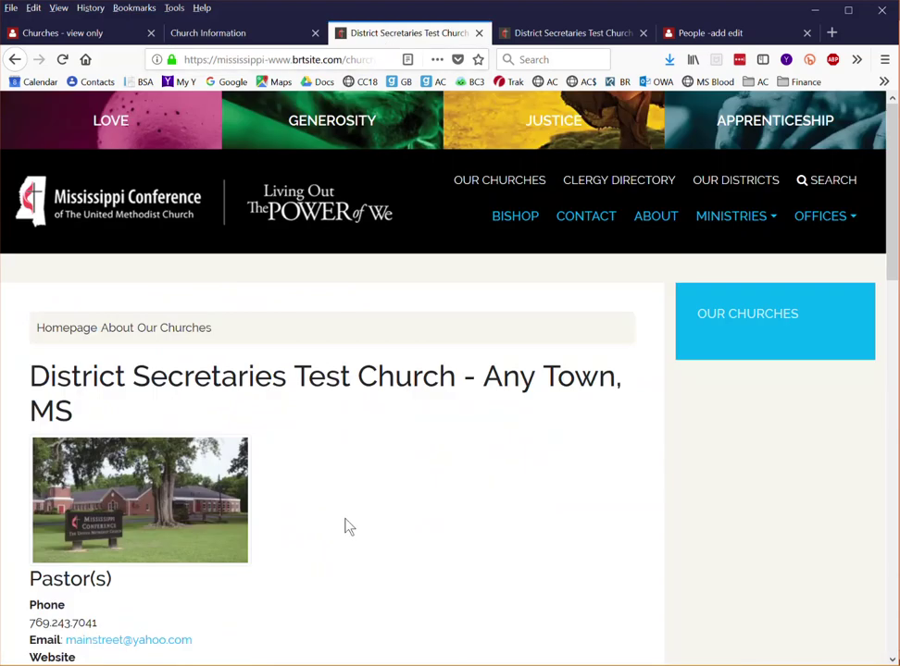
click(181, 33)
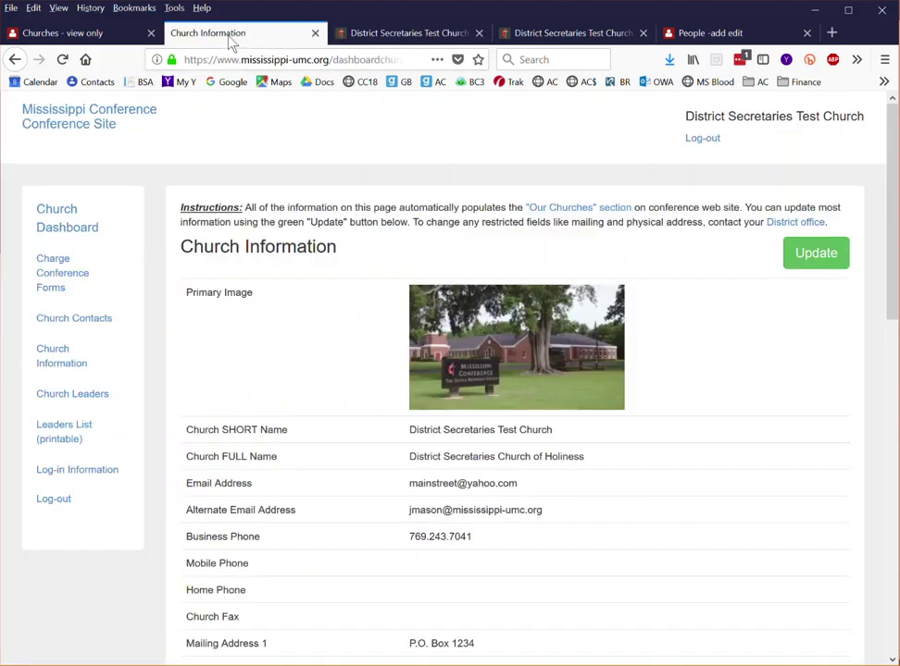
click(57, 405)
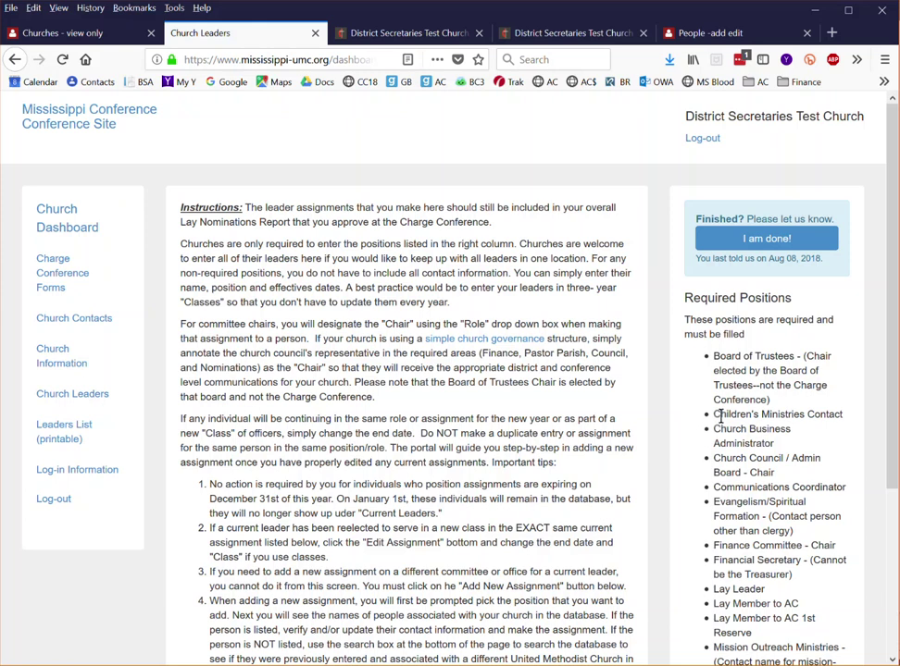
- Read the Church Leaders instructions and required positions list down to the Leaders table
scroll(717, 417, down, 2)
scroll(719, 417, down, 2)
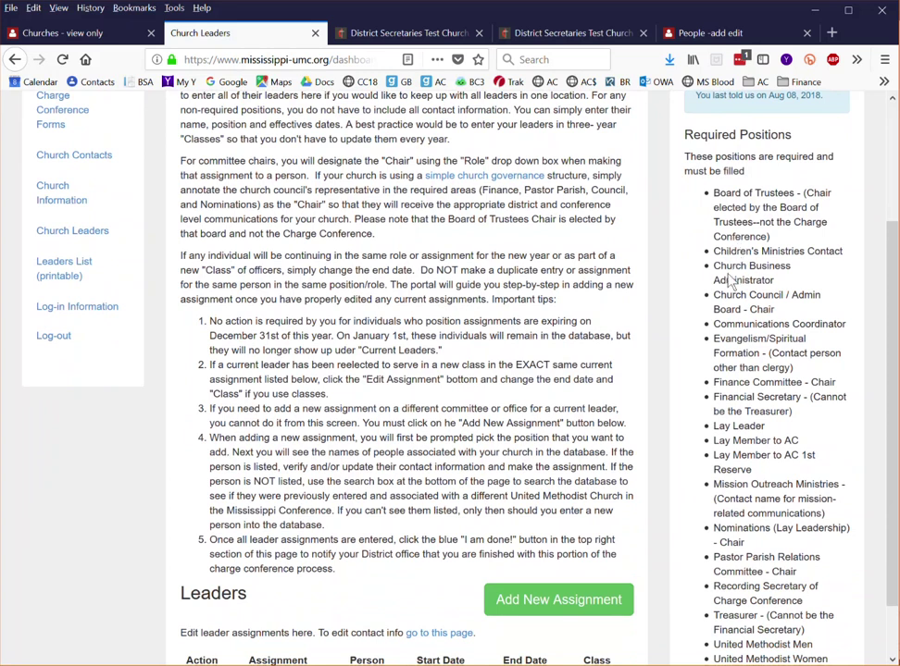
scroll(665, 308, up, 2)
scroll(665, 308, up, 1)
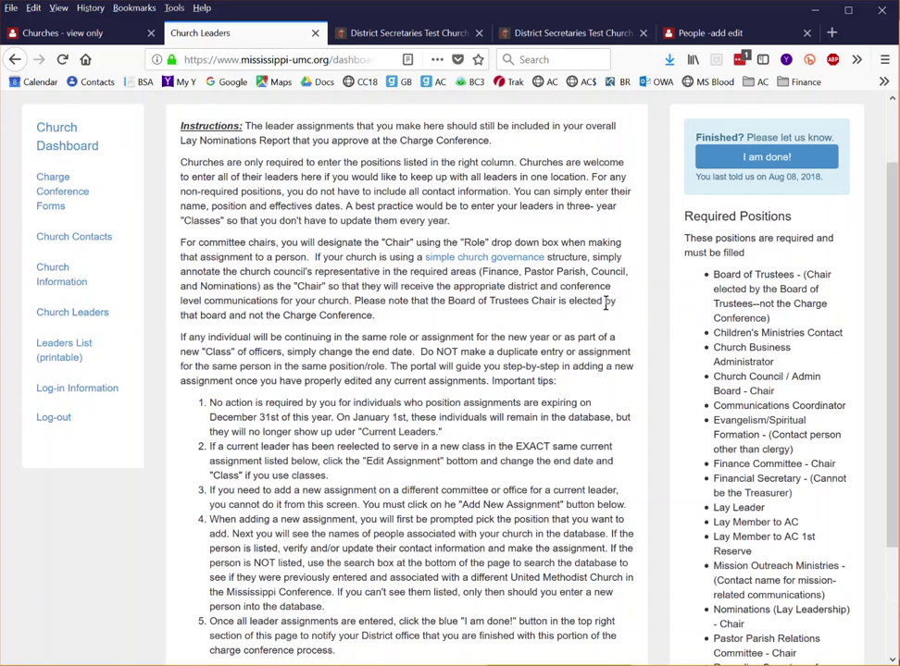
scroll(589, 320, down, 2)
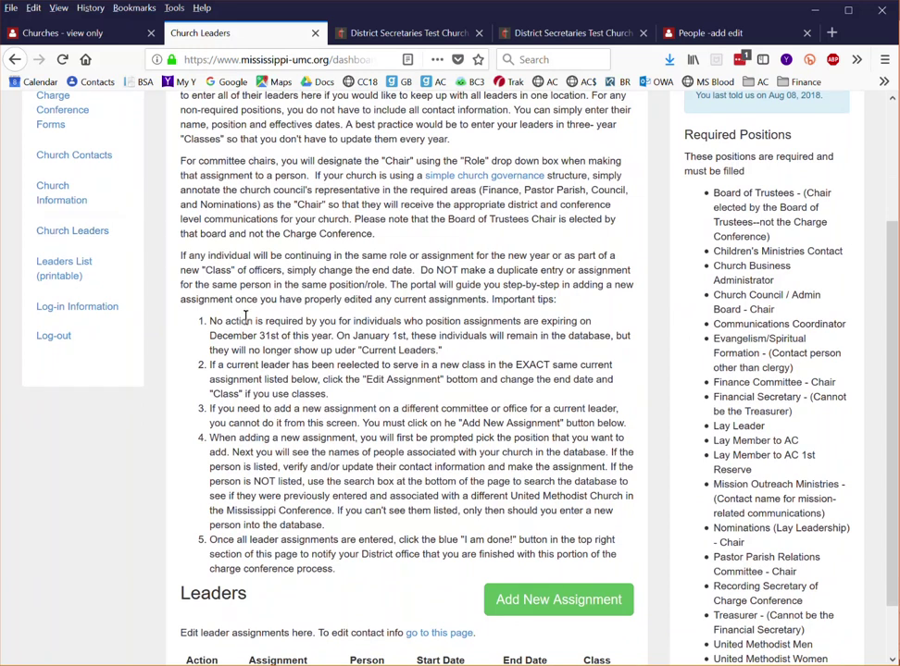
scroll(241, 295, down, 2)
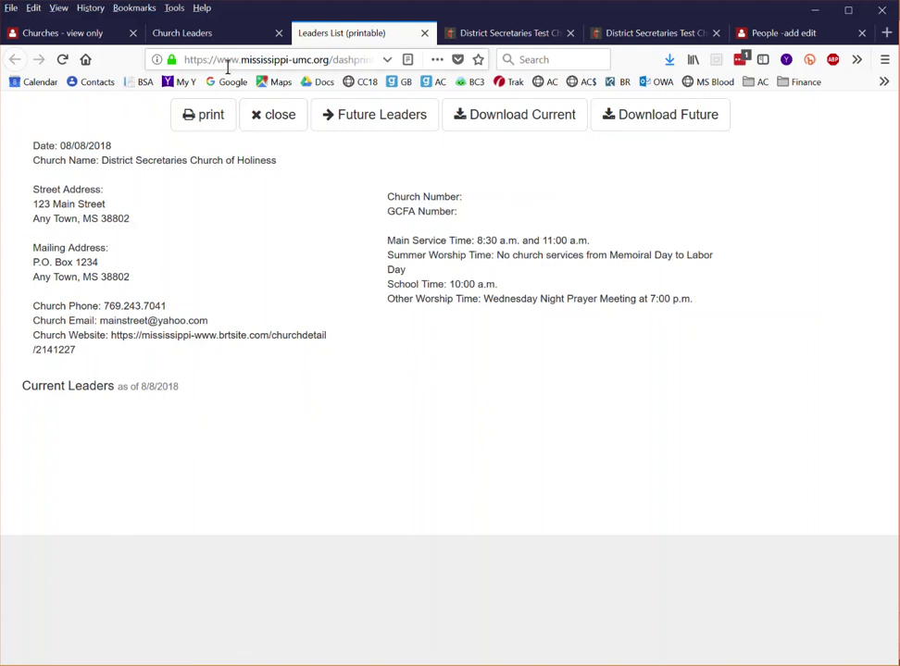
- Return to the top of the Church Leaders page and go to Log-in Information
click(214, 35)
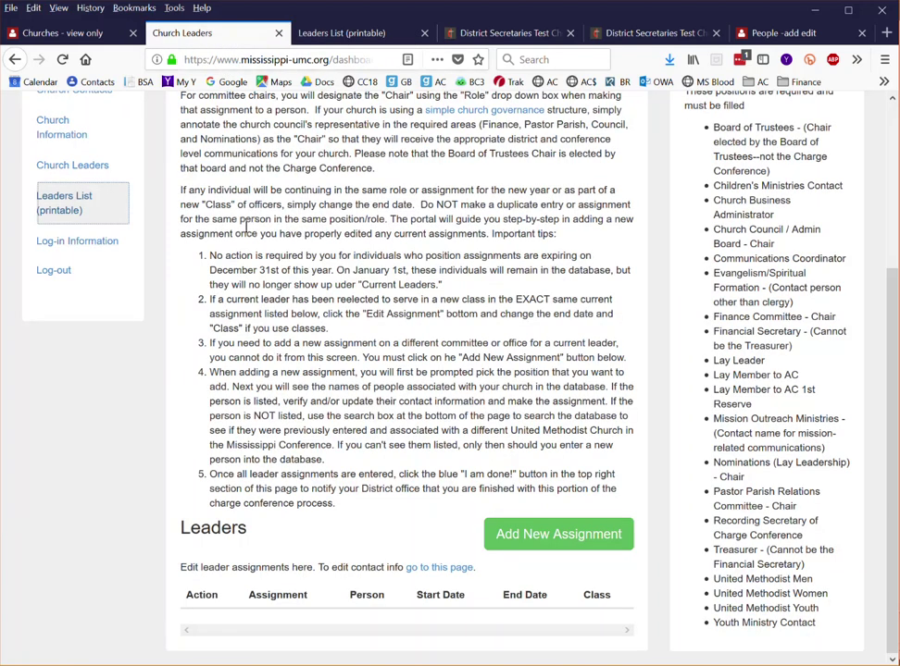
scroll(248, 235, up, 3)
scroll(248, 235, up, 2)
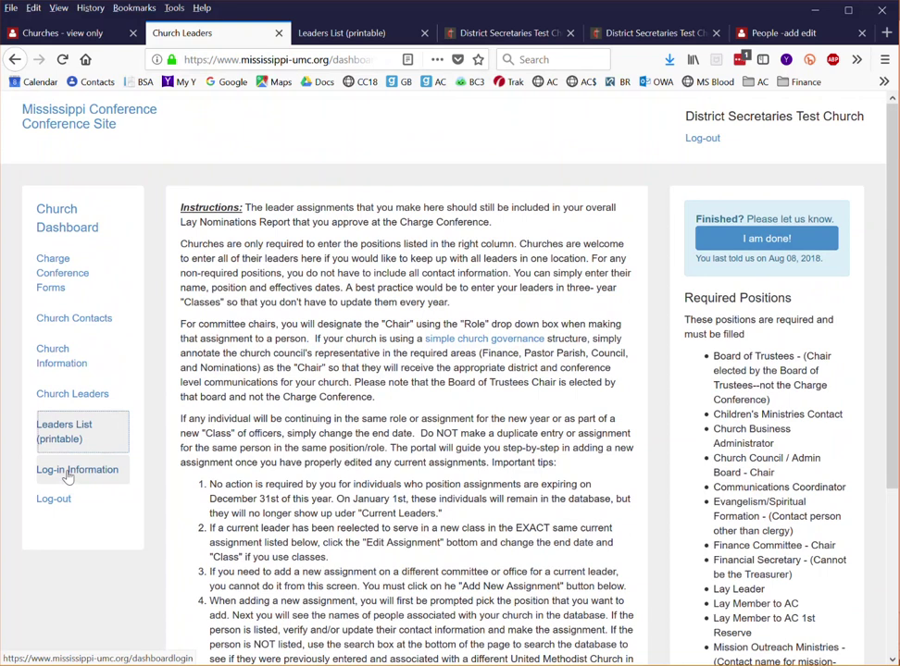
click(67, 474)
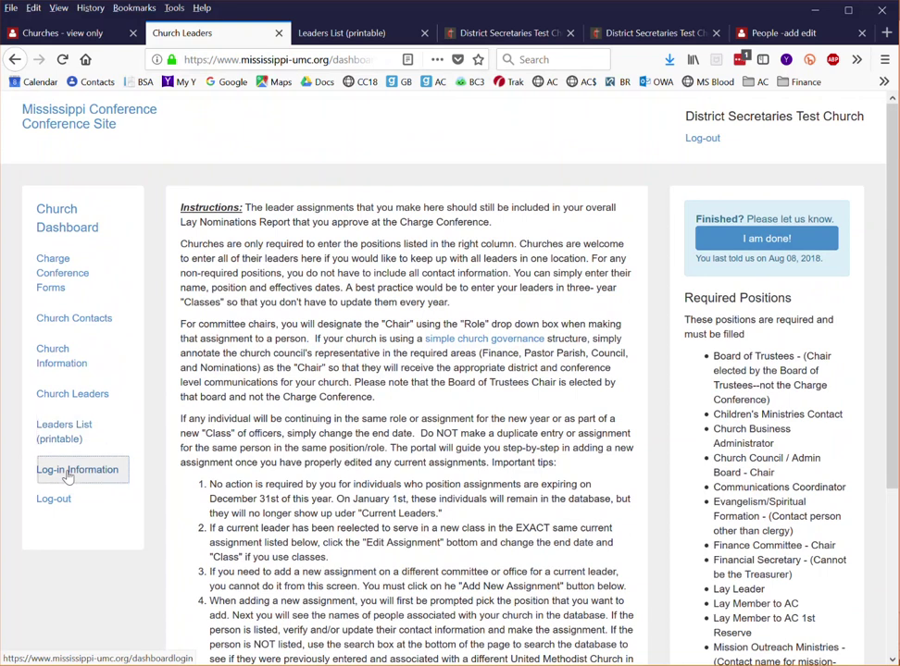